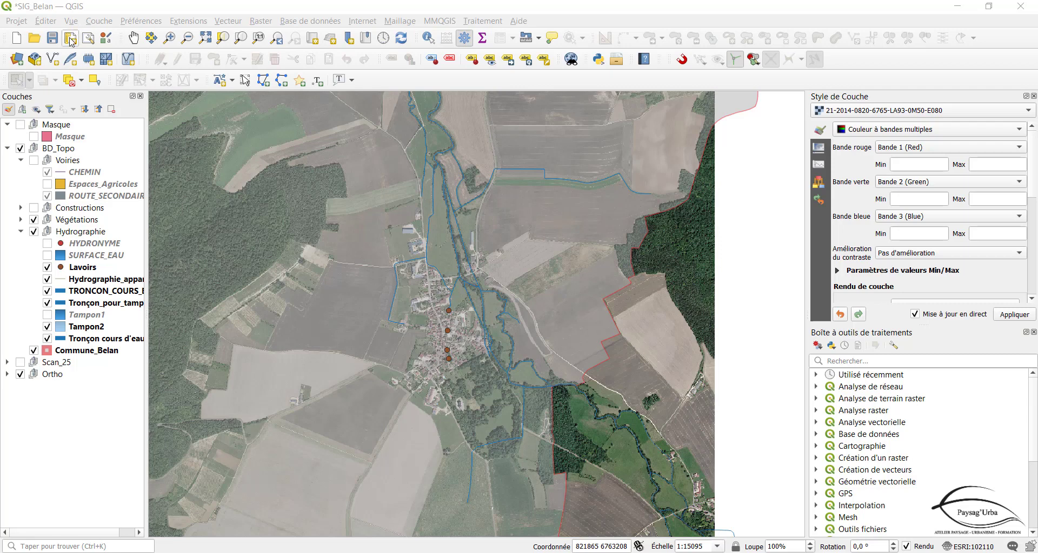
Create a print layout titled "Belan" and set its page to A4 size in portrait orientation.
{"action": "left_click", "coordinate": [70, 40]}
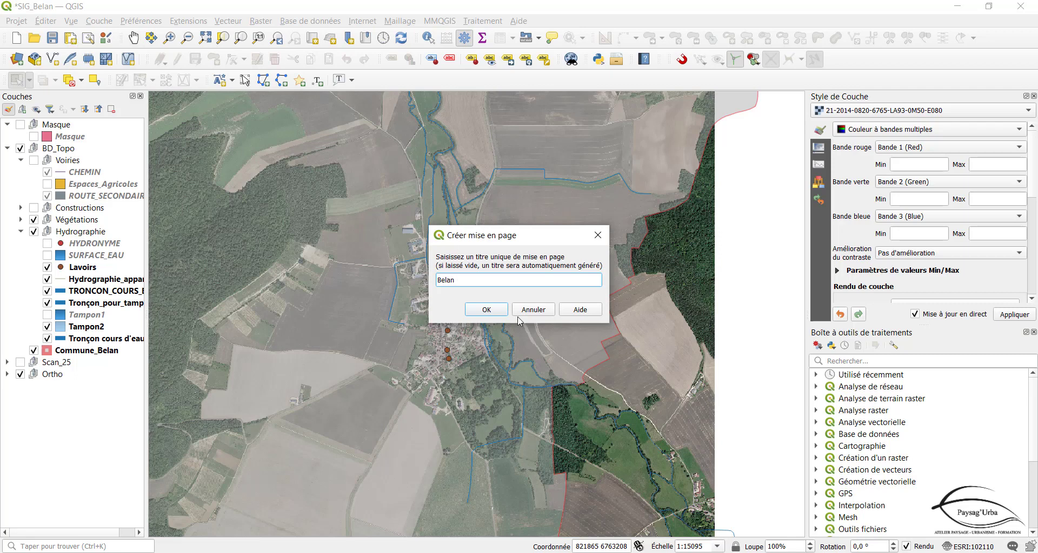
{"action": "left_click", "coordinate": [498, 310]}
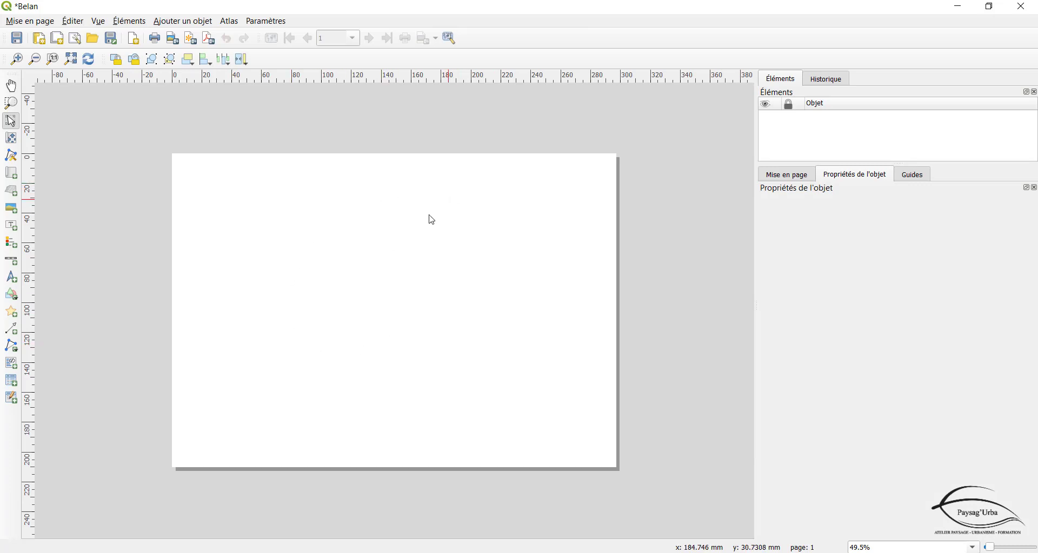
{"action": "left_click", "coordinate": [389, 192]}
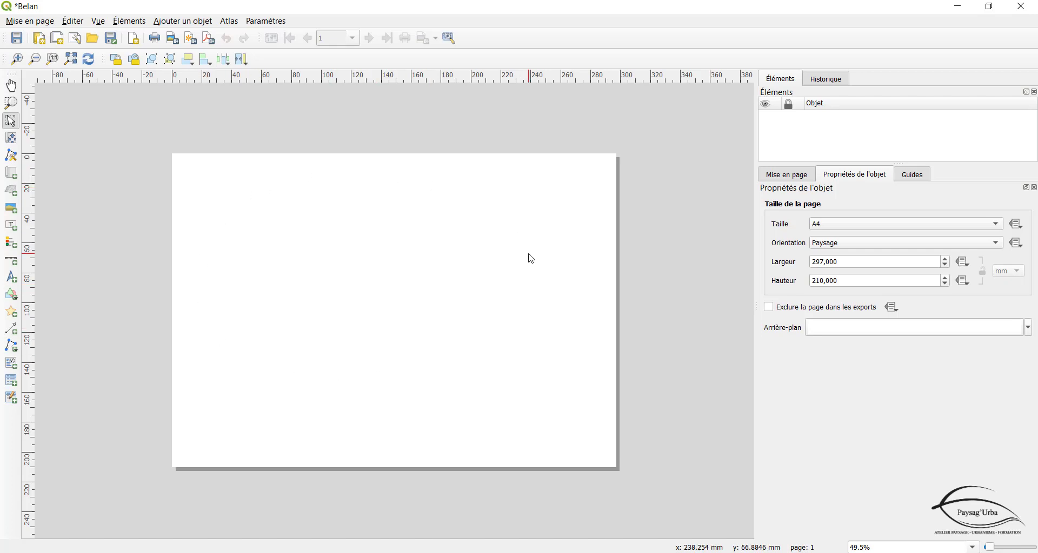
{"action": "left_click", "coordinate": [1000, 250]}
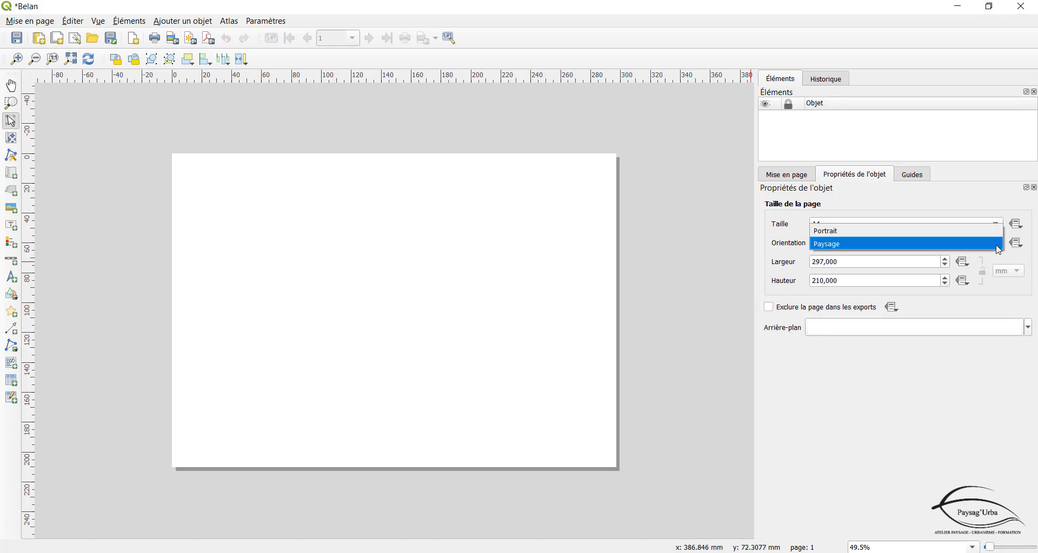
{"action": "left_click", "coordinate": [836, 236]}
{"action": "key", "text": "ctrl+minus"}
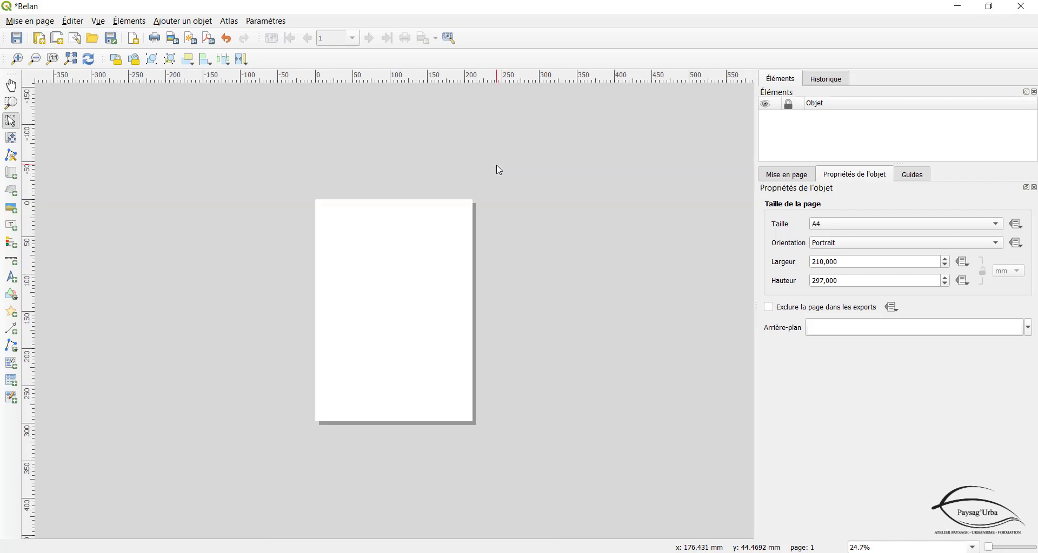
{"action": "key", "text": "ctrl+plus"}
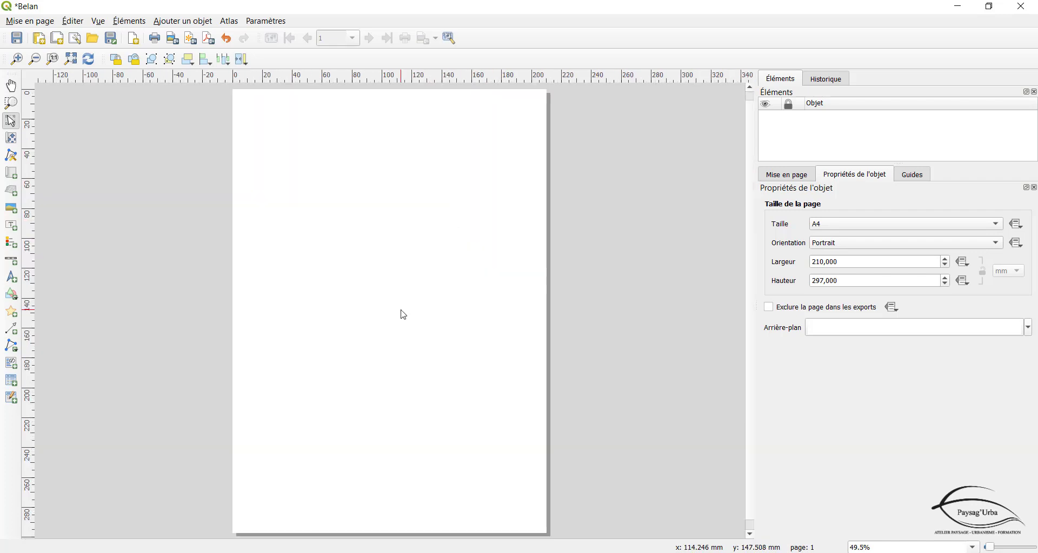
{"action": "left_click", "coordinate": [997, 227]}
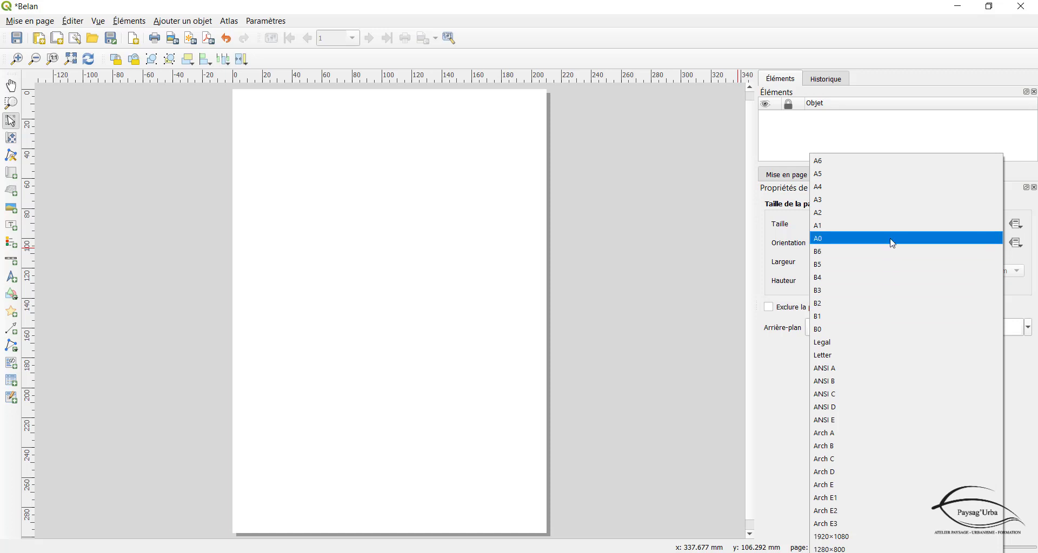
{"action": "left_click", "coordinate": [831, 188]}
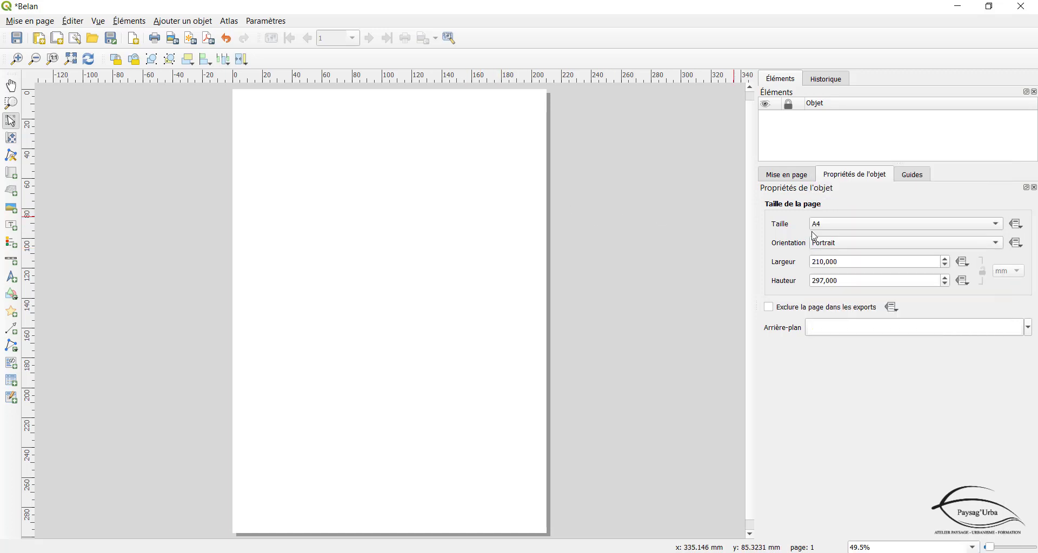
Add a map to the layout, with its frame covering the entire page.
{"action": "left_click", "coordinate": [799, 180]}
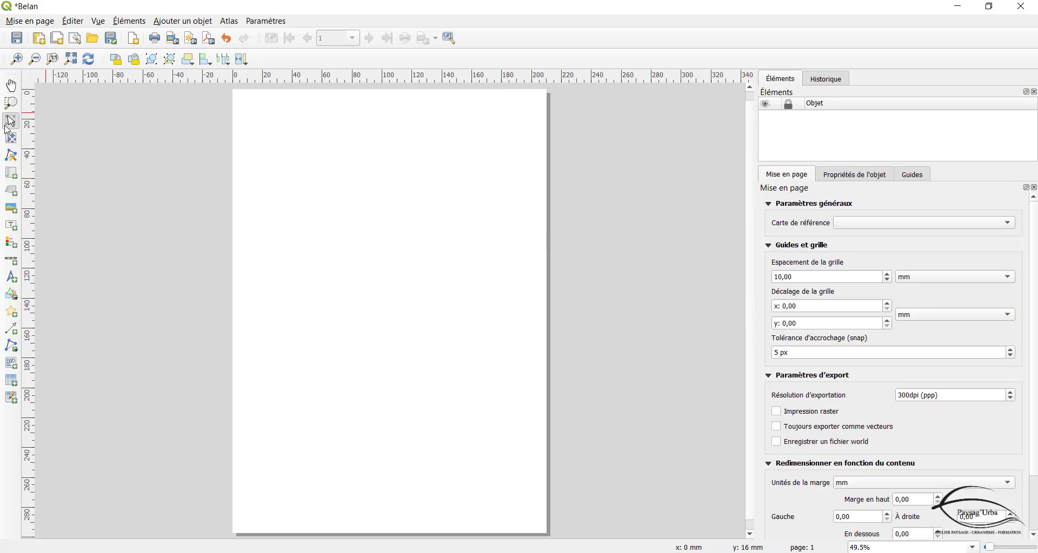
{"action": "left_click", "coordinate": [13, 174]}
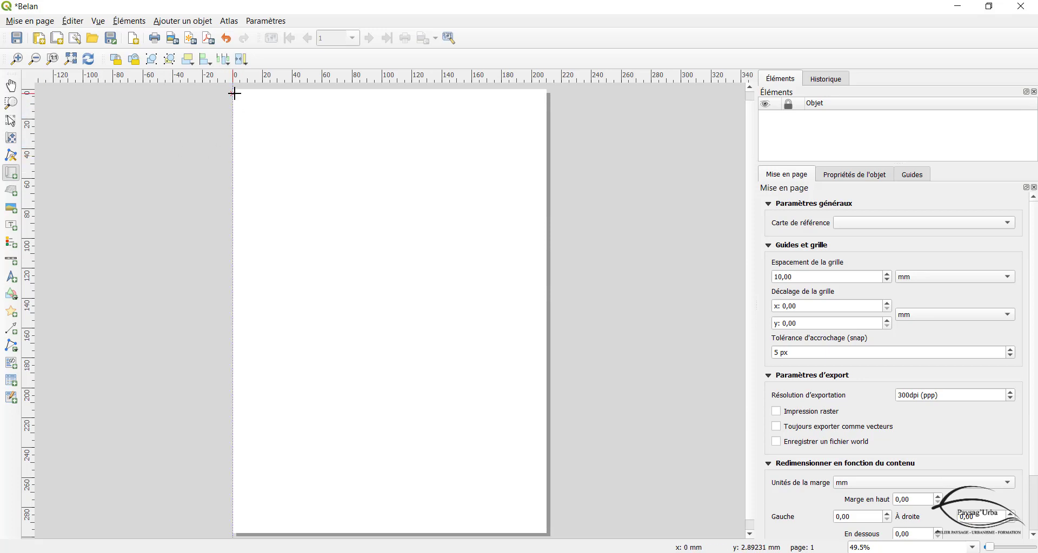
{"action": "left_click_drag", "start_coordinate": [234, 92], "coordinate": [548, 534]}
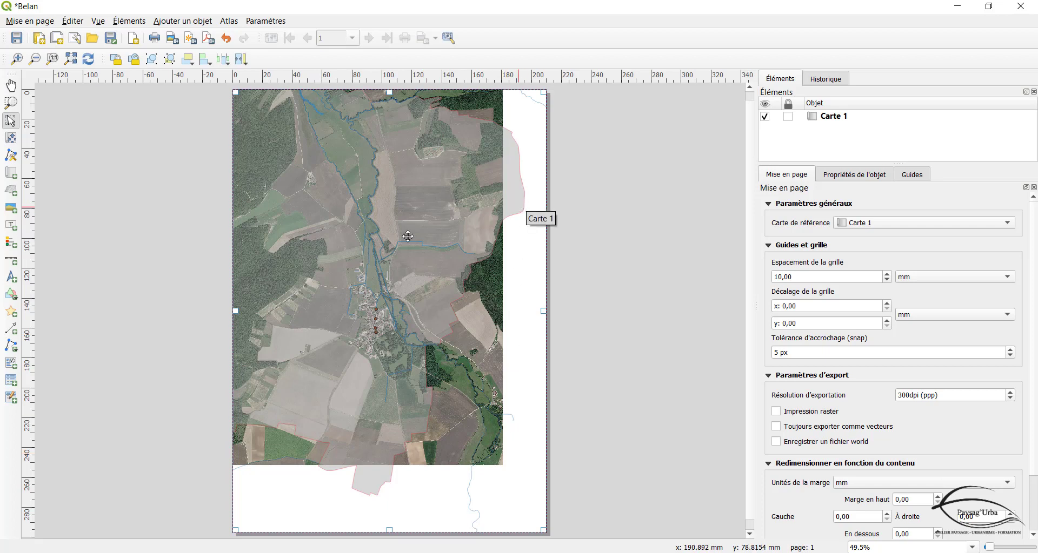
Shift the map content down and to the right within its frame, leaving the frame in place.
{"action": "left_click", "coordinate": [12, 141]}
{"action": "left_click_drag", "start_coordinate": [302, 229], "coordinate": [316, 257]}
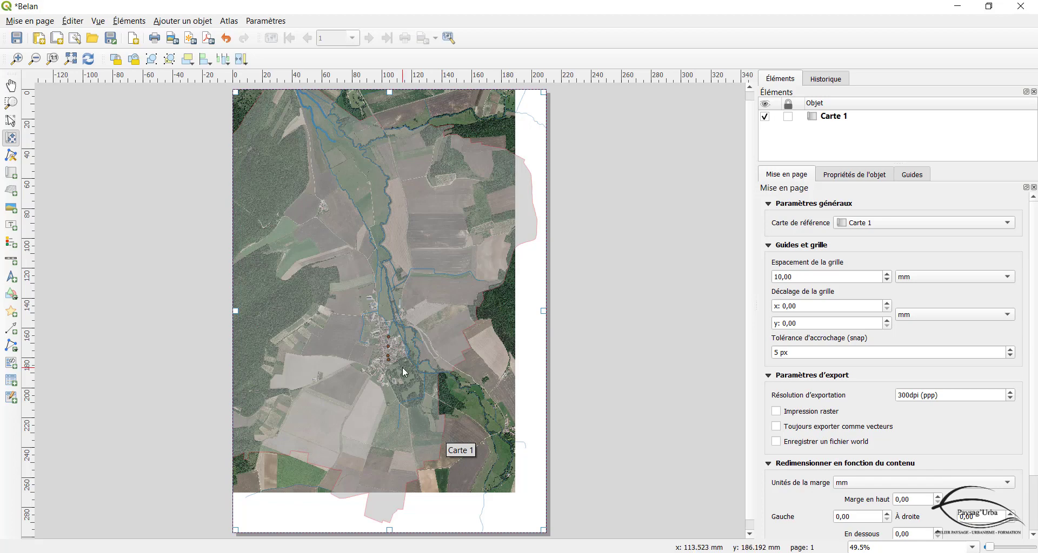
{"action": "left_click_drag", "start_coordinate": [402, 367], "coordinate": [423, 384]}
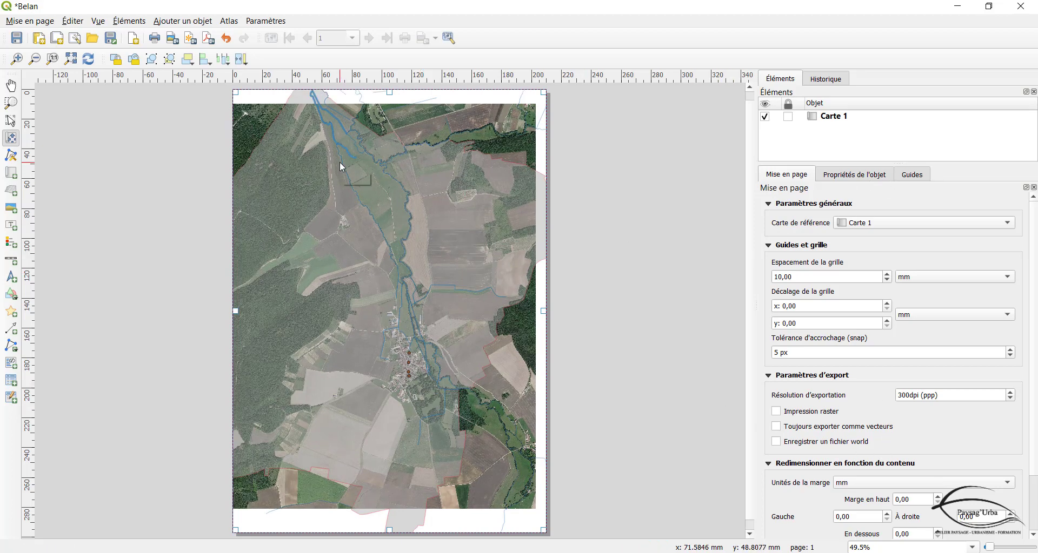
{"action": "left_click", "coordinate": [336, 125]}
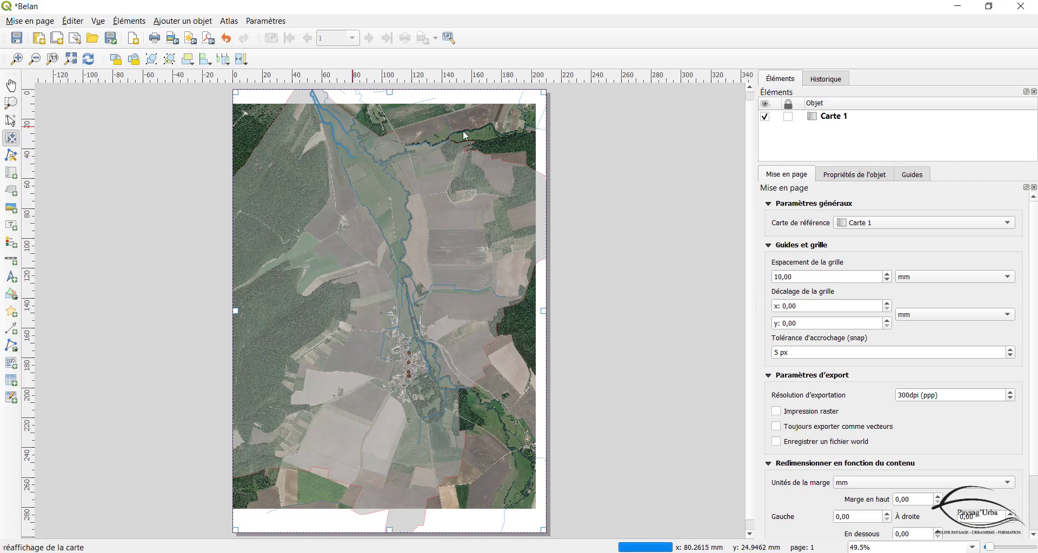
Set the map's scale to 20000 in its item properties.
{"action": "left_click", "coordinate": [858, 176]}
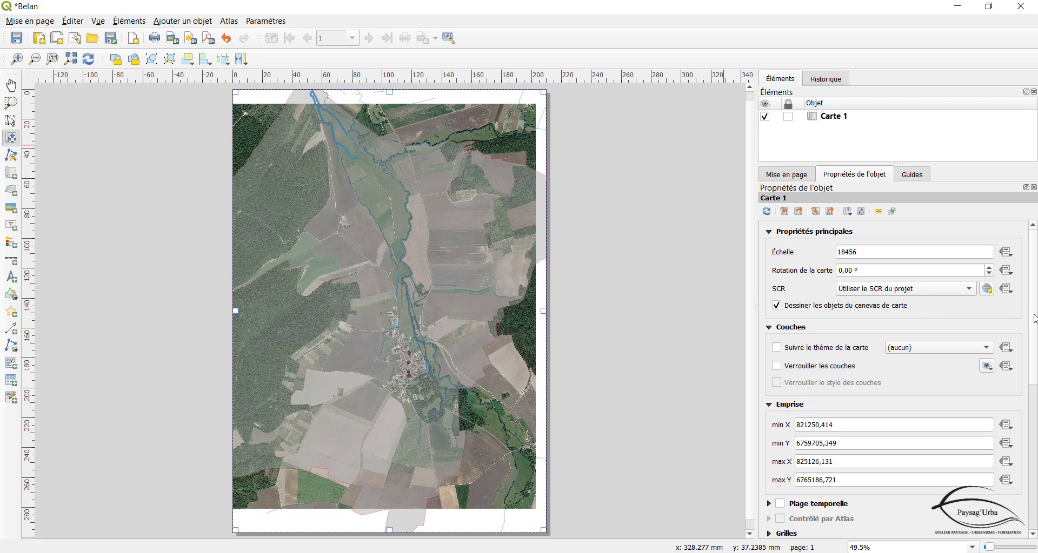
{"action": "mouse_move", "coordinate": [1033, 315]}
{"action": "left_mouse_down"}
{"action": "mouse_move", "coordinate": [1035, 475]}
{"action": "mouse_move", "coordinate": [1036, 304]}
{"action": "left_mouse_up"}
{"action": "double_click", "coordinate": [895, 252]}
{"action": "type", "text": "20000"}
{"action": "key", "text": "Return"}
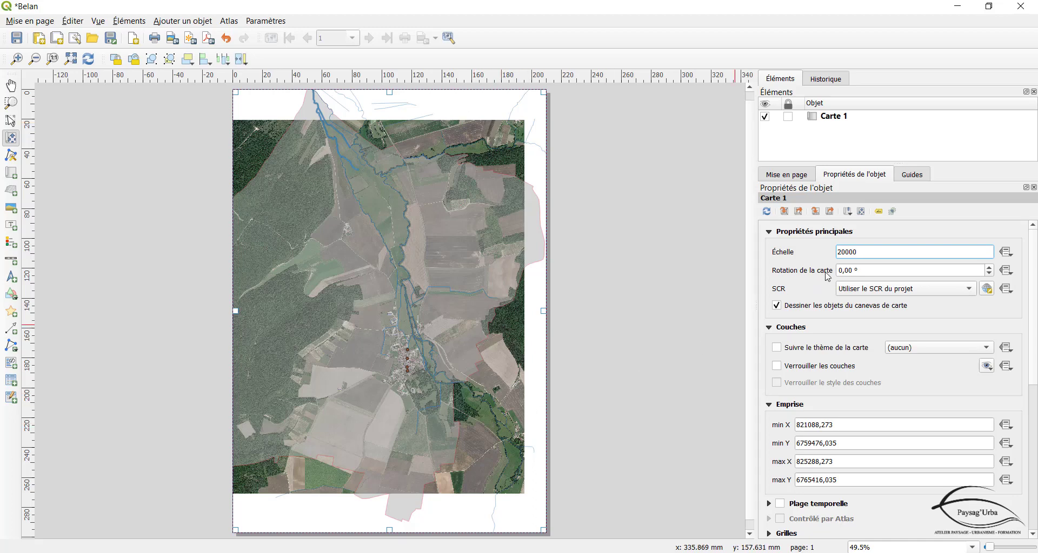
Set the map's scale to 50000.
{"action": "left_click_drag", "start_coordinate": [894, 252], "coordinate": [791, 254]}
{"action": "type", "text": "50000"}
{"action": "key", "text": "Return"}
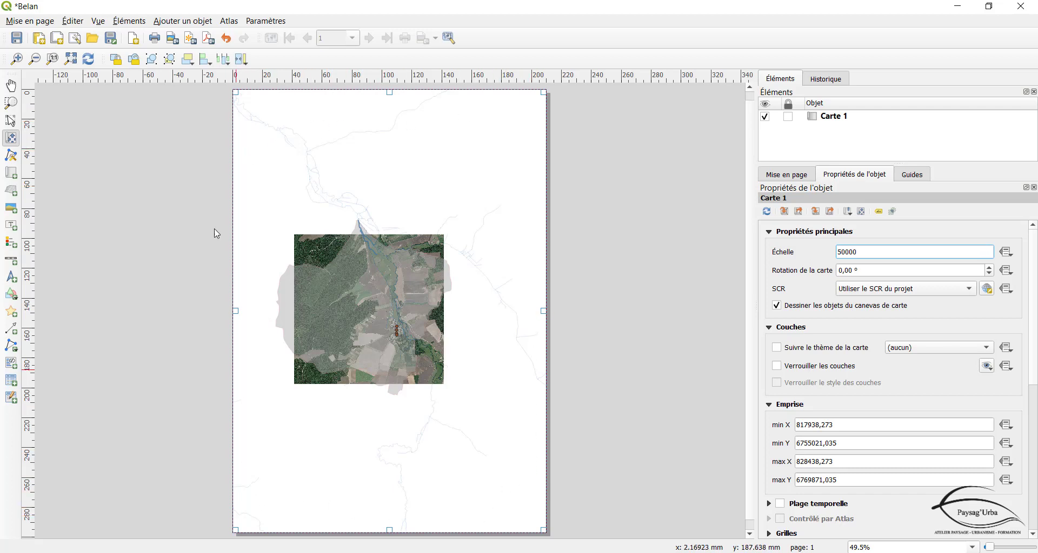
Set the map's scale to 10000 and shift its content up and slightly left within the frame.
{"action": "double_click", "coordinate": [876, 250]}
{"action": "type", "text": "100"}
{"action": "key", "text": "Return"}
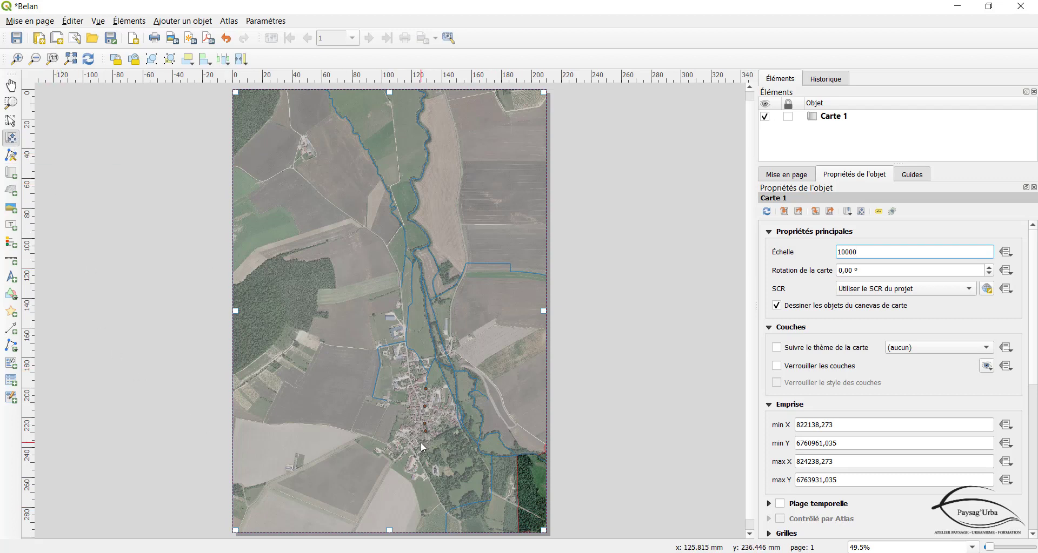
{"action": "left_click_drag", "start_coordinate": [422, 444], "coordinate": [401, 386]}
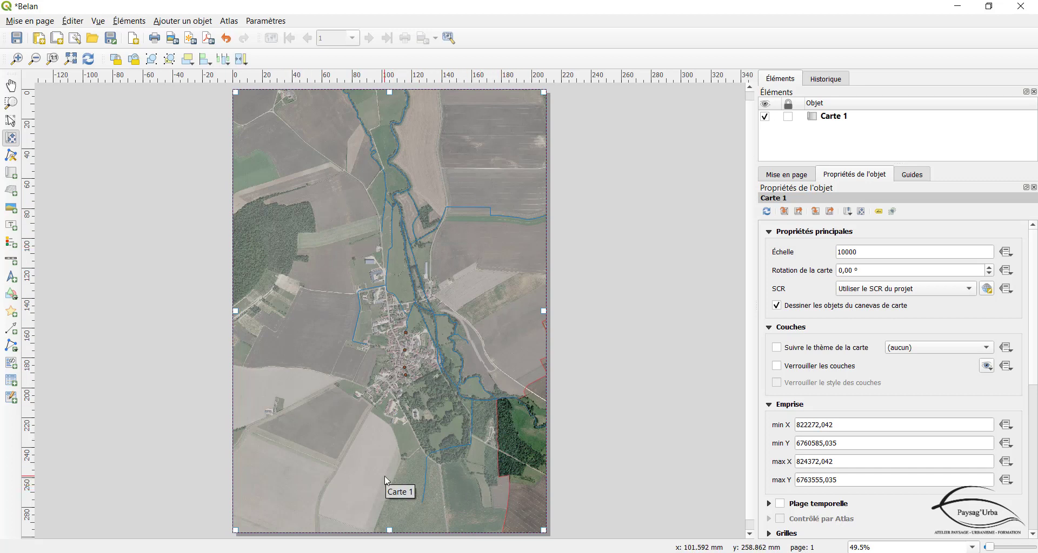
Move the whole map frame partly off the page to the left, and return it to cover the page.
{"action": "left_click", "coordinate": [12, 124]}
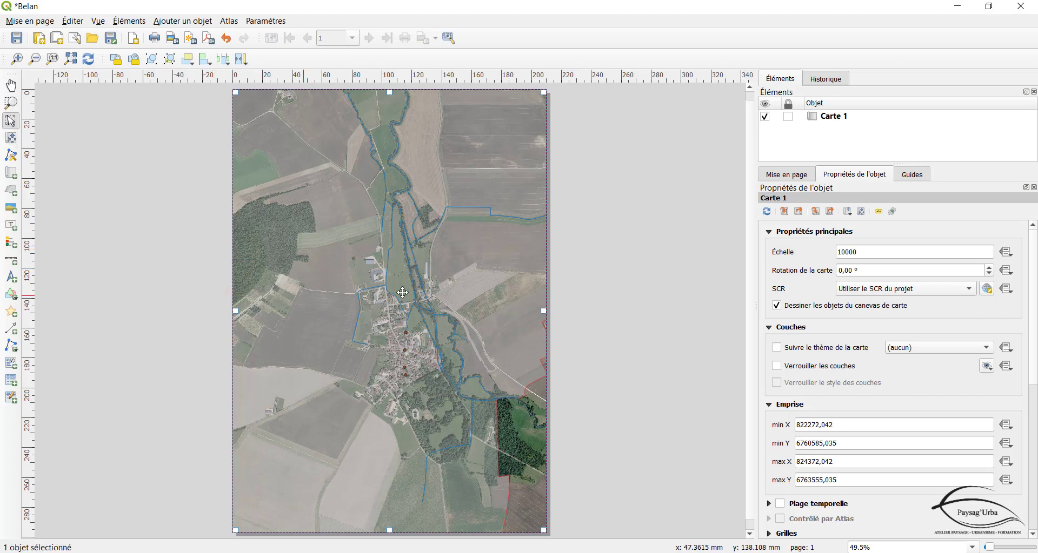
{"action": "left_click_drag", "start_coordinate": [482, 279], "coordinate": [350, 289]}
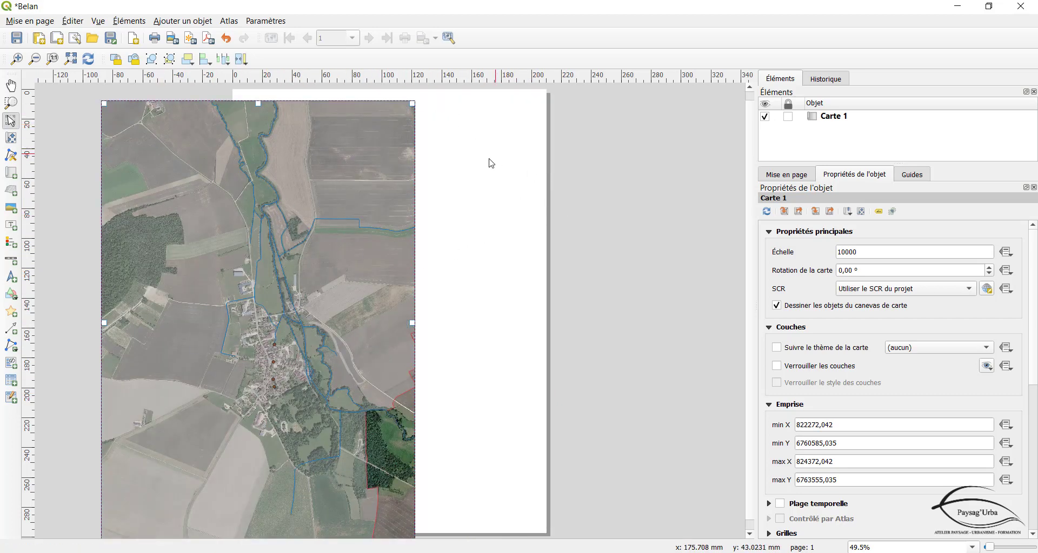
{"action": "left_click_drag", "start_coordinate": [304, 205], "coordinate": [434, 196]}
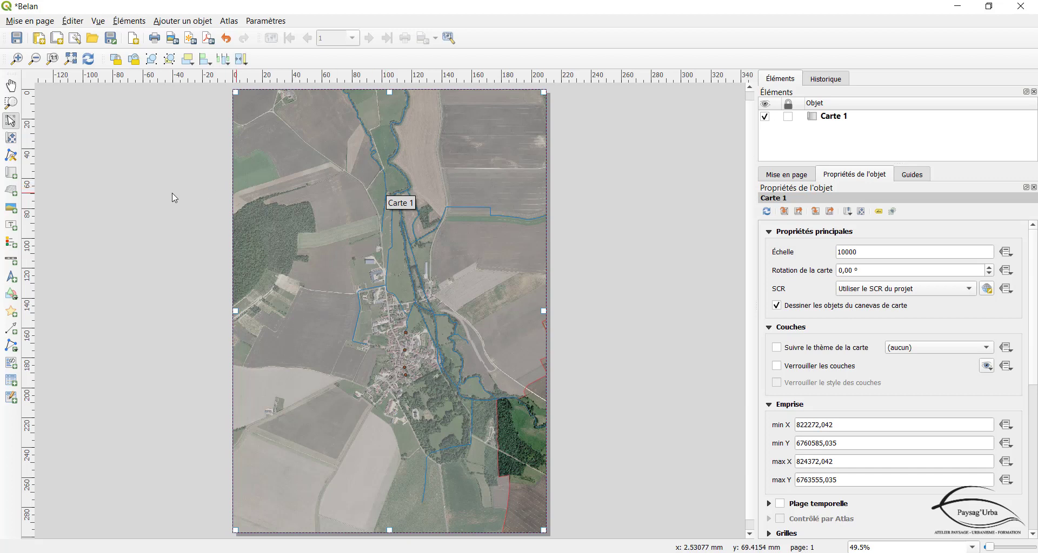
Shift the map content slightly left within its frame, about 126 m in map units.
{"action": "left_click", "coordinate": [11, 140]}
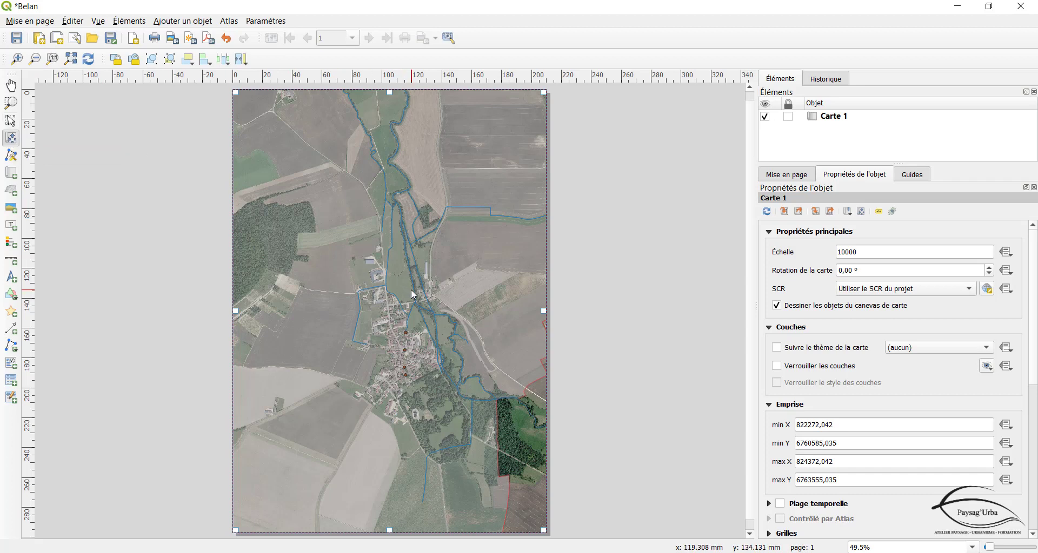
{"action": "left_click_drag", "start_coordinate": [411, 292], "coordinate": [392, 291]}
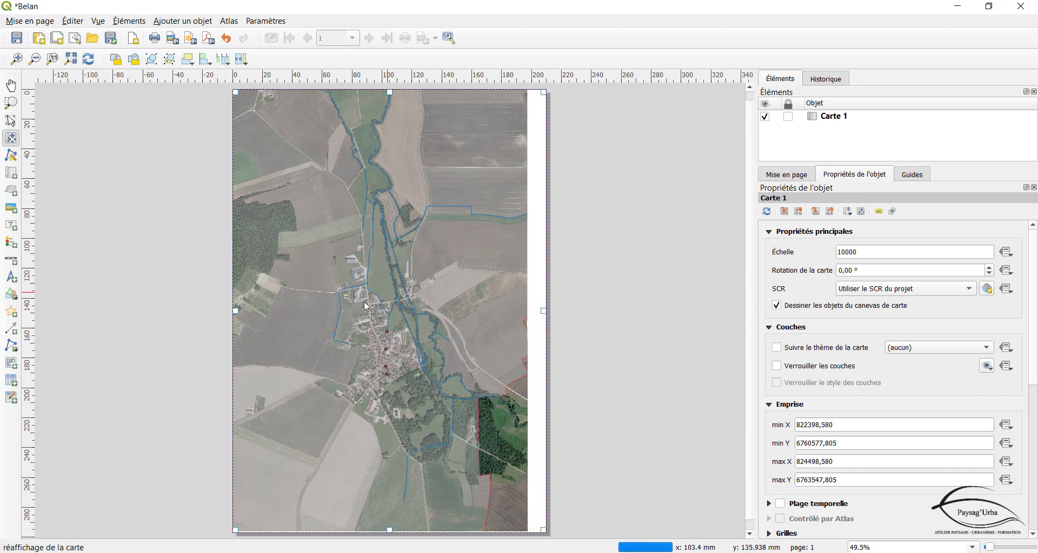